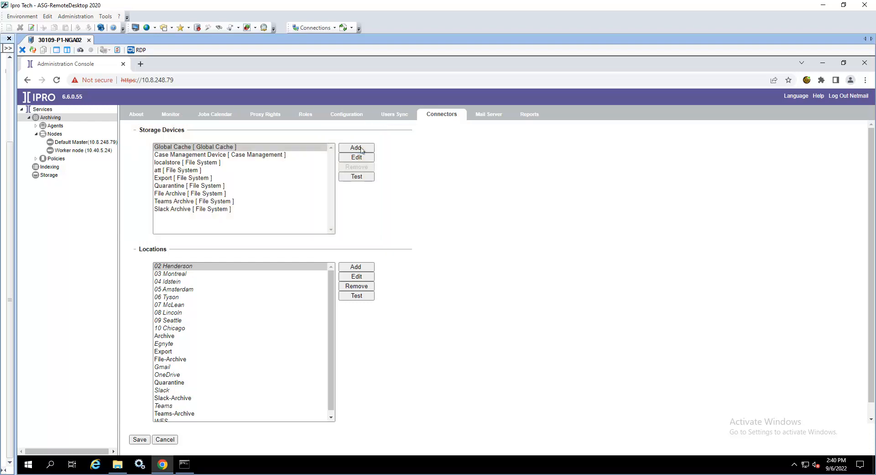
Add a new File System storage device named "Gmail Archive"
click(360, 147)
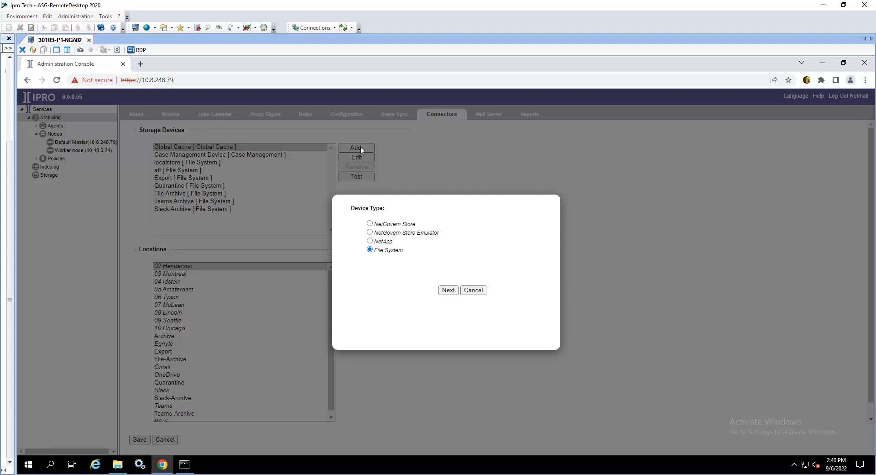
click(447, 291)
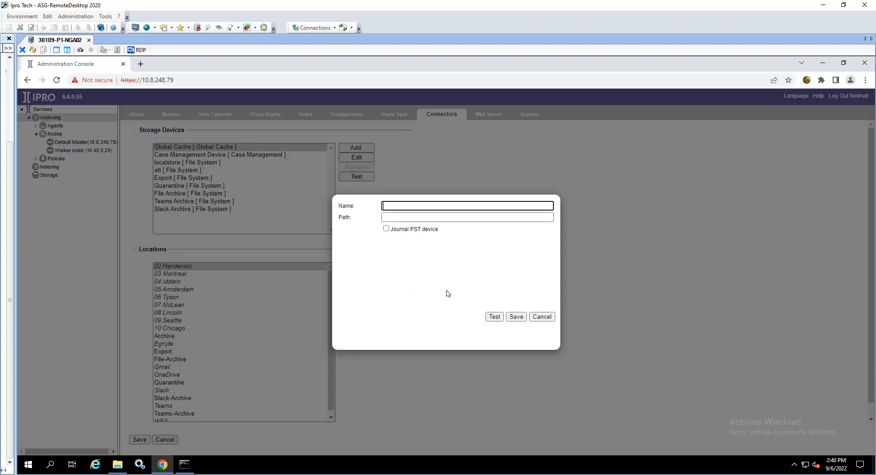
click(399, 206)
text(Gmail Archive)
Copy the Gmail Archive folder's network path from File Explorer and paste it as the device path
key(alt+Tab)
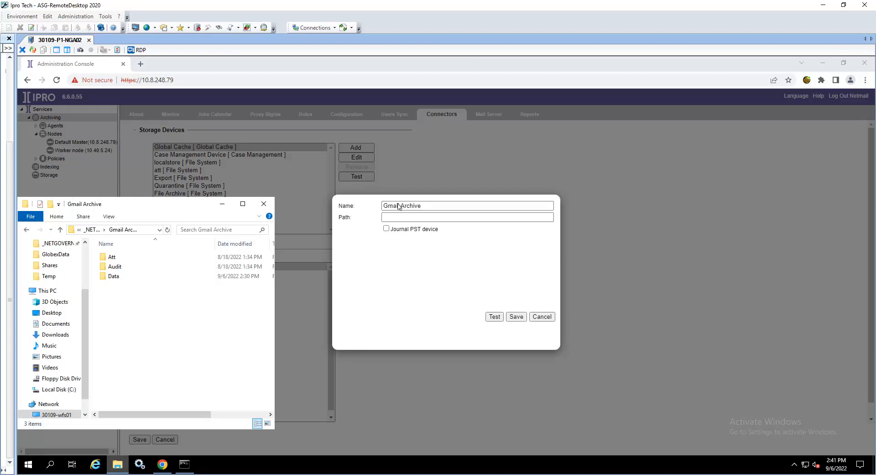
click(150, 231)
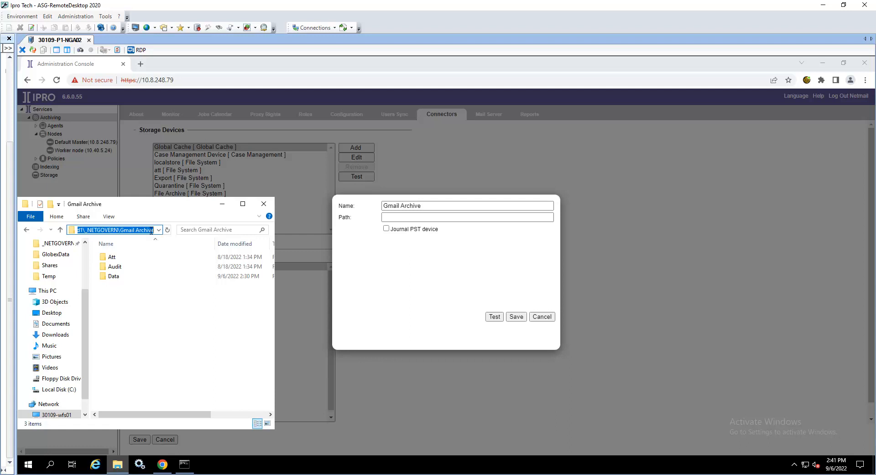
click(400, 218)
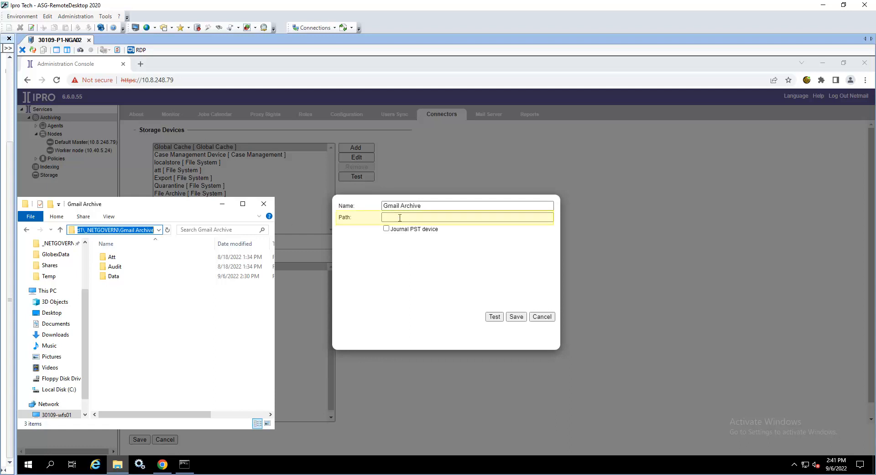
key(ctrl+v)
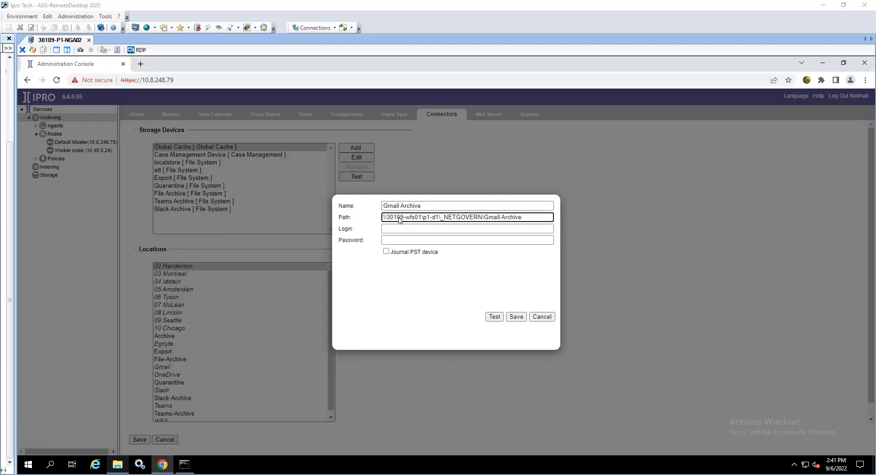
Enter the service account login "pcaasnet.local\30109-p1-svc" and paste the account password
click(421, 233)
text(pcaasnet.local\30109-p1-svc)
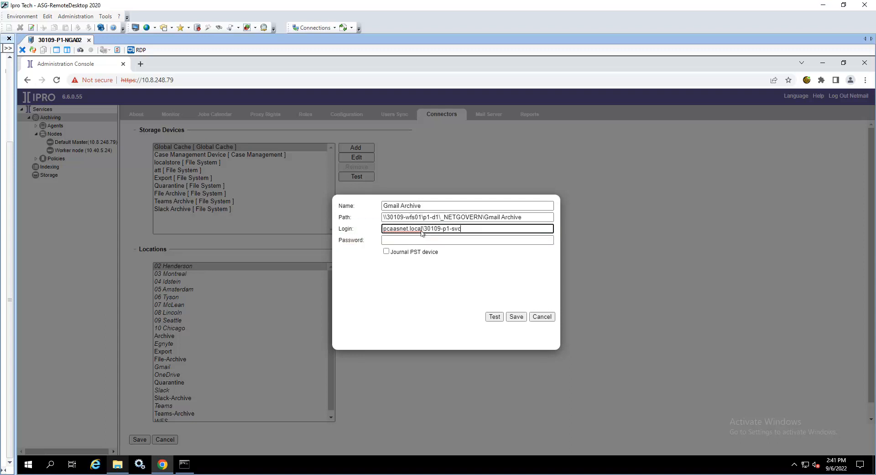
click(469, 239)
key(ctrl+v)
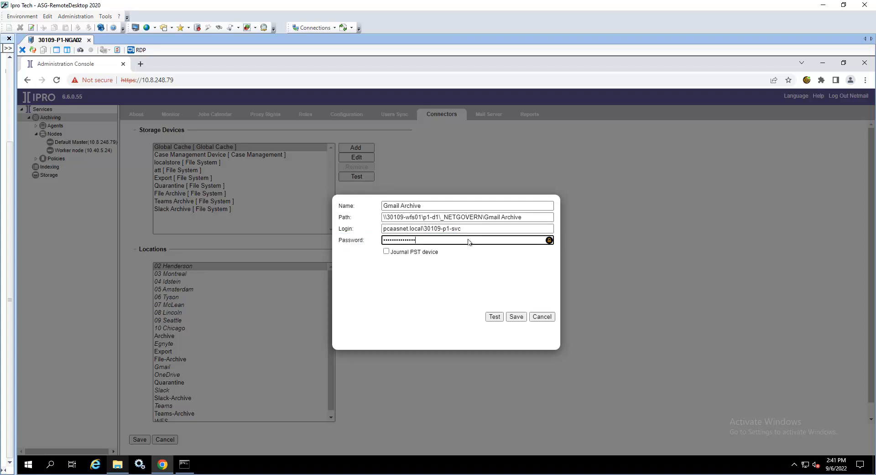
Test the storage device connection, dismiss the result, and save the new device
click(493, 316)
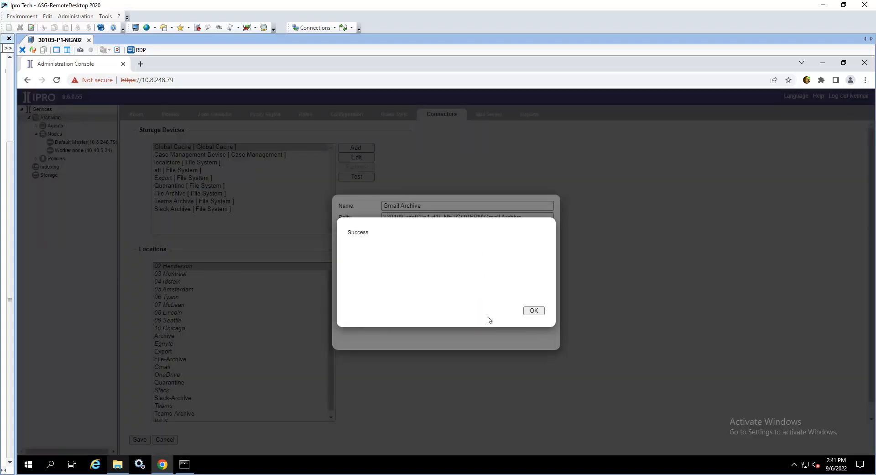
click(528, 310)
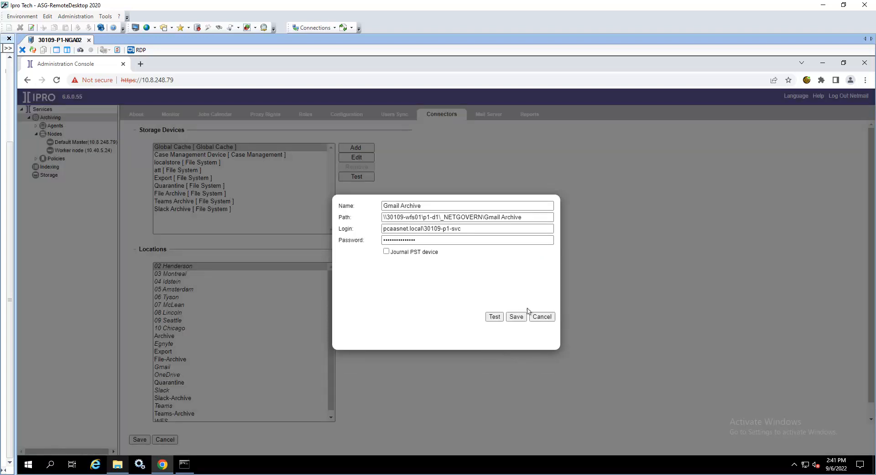
click(518, 317)
click(518, 317)
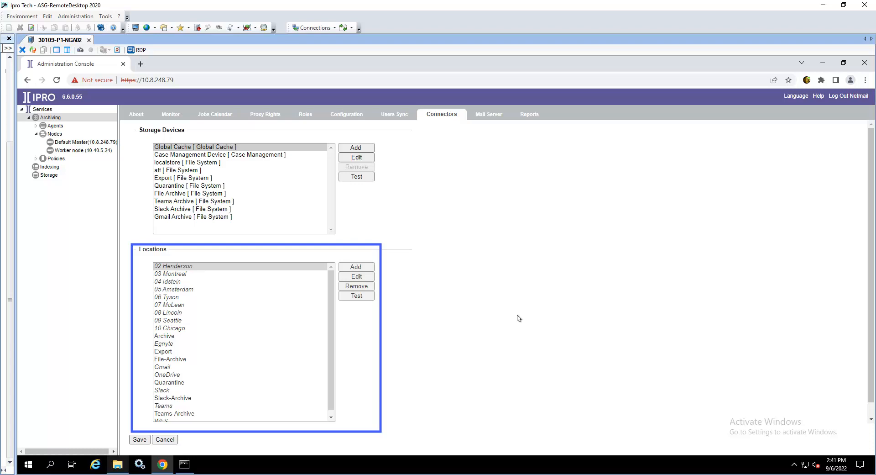
Add a new location using the Gmail Archive storage data format
click(358, 267)
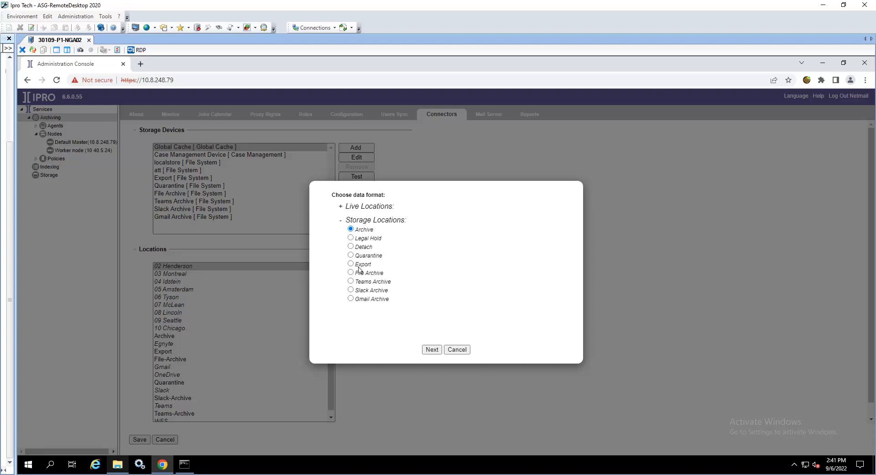
click(350, 298)
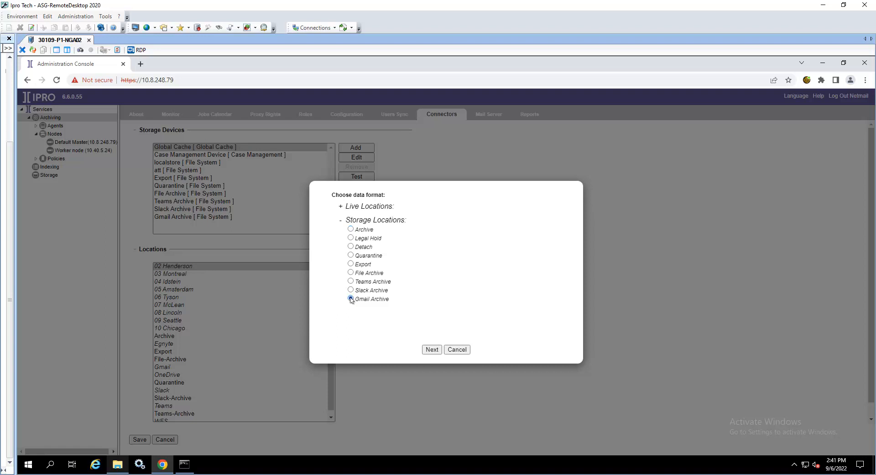
click(432, 350)
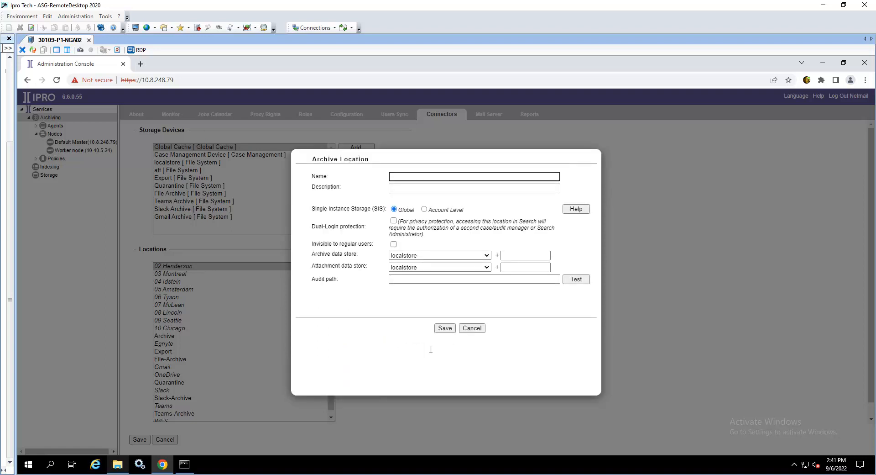
Name the archive location "Gmail Archive"
click(398, 178)
text(Gmail Archive)
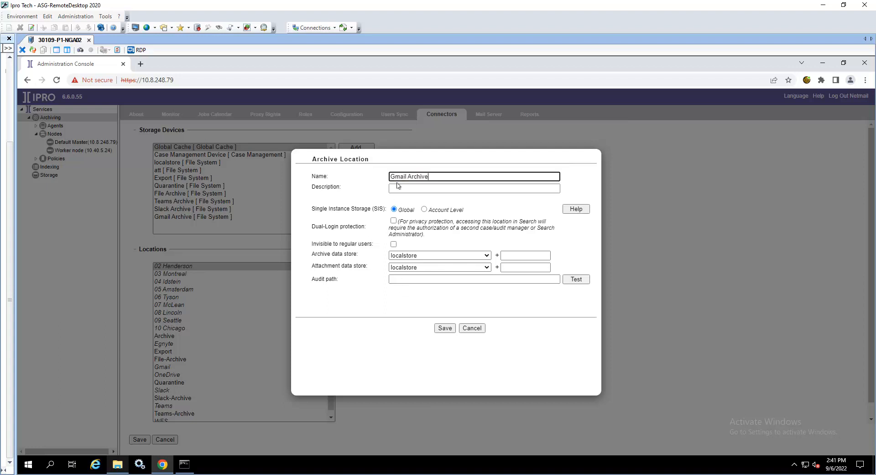
click(518, 188)
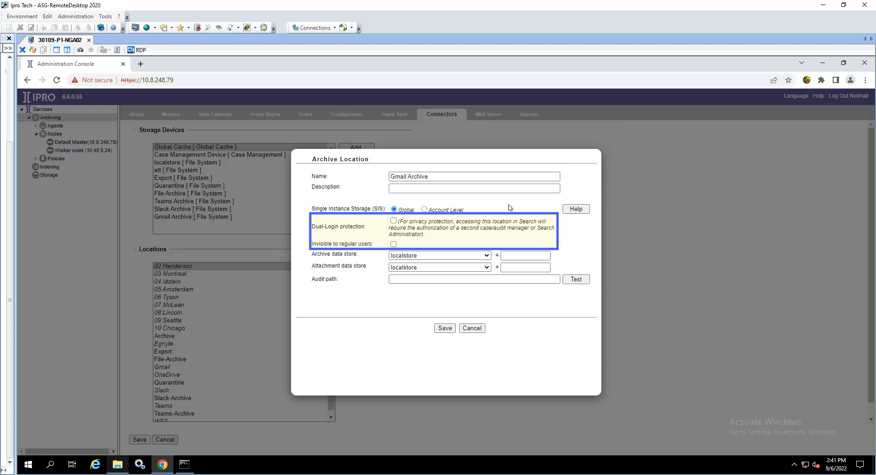
Set the archive data store to Gmail Archive with the subfolder Data
click(476, 255)
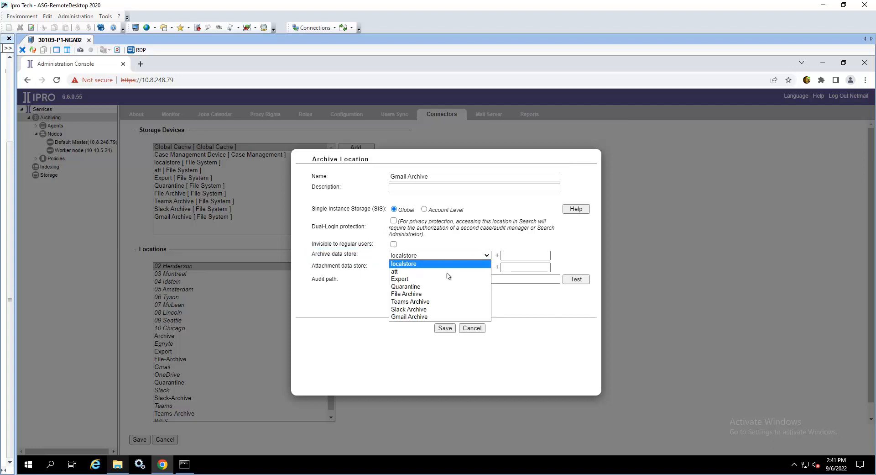
click(442, 316)
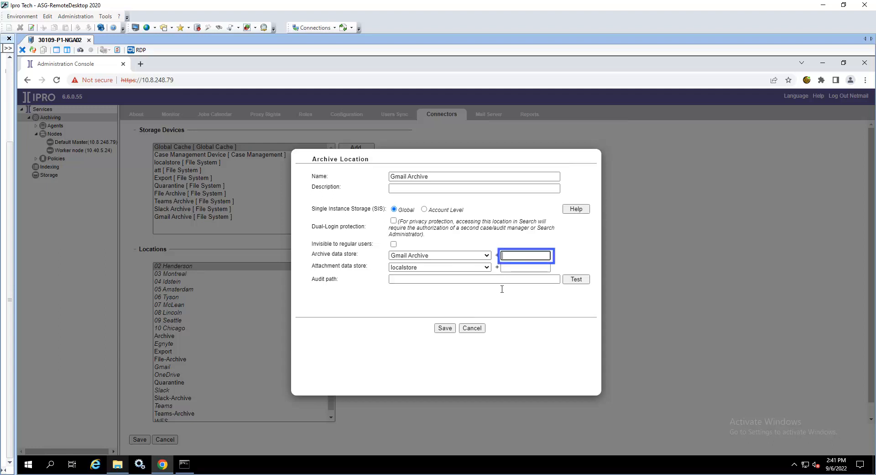
text(Data)
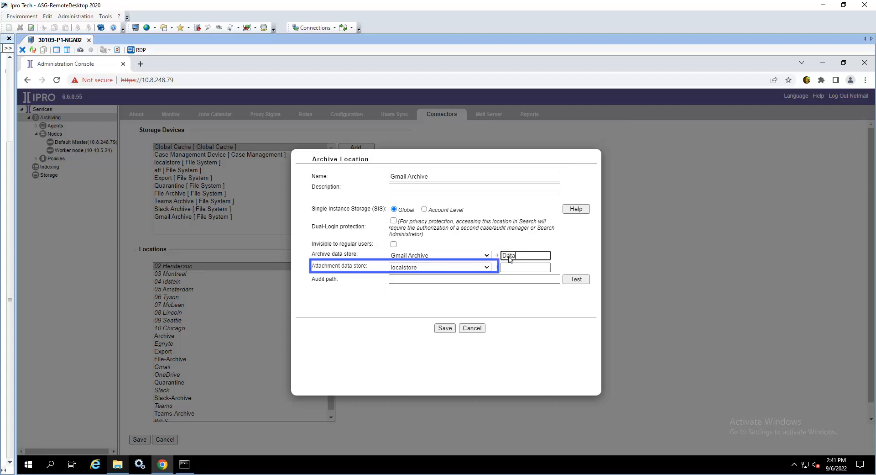
Set the attachment data store to Gmail Archive with the subfolder Att
click(481, 266)
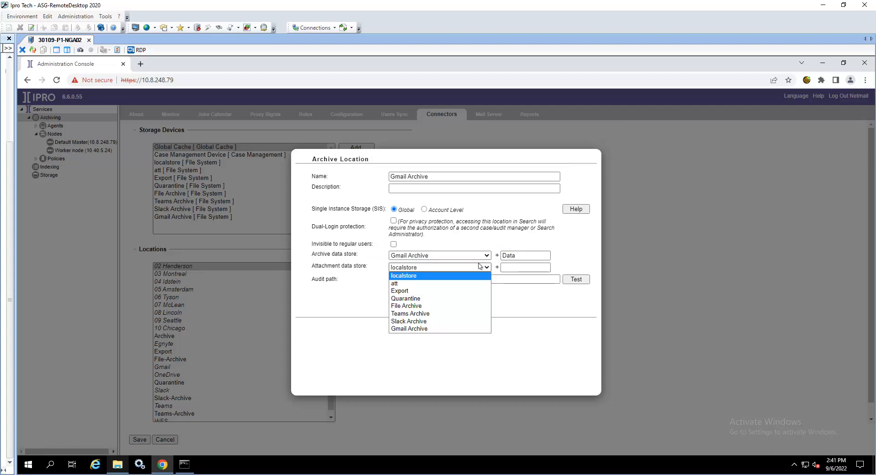
click(445, 329)
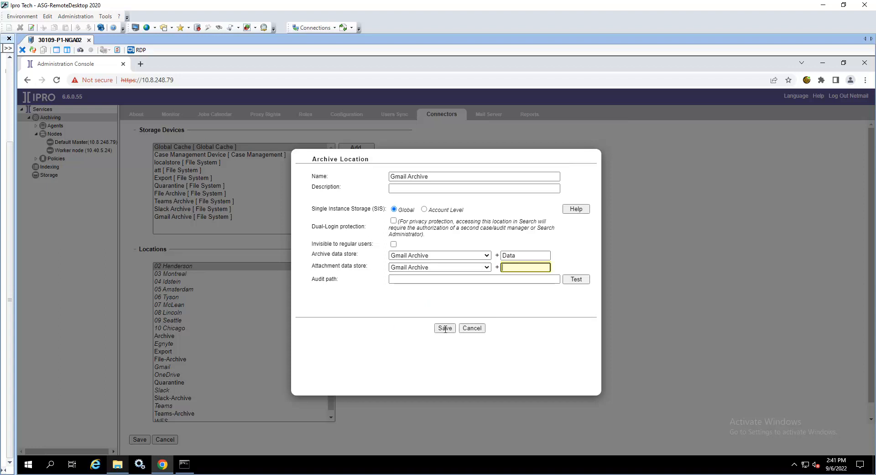
text(Att)
Copy the Audit folder's network path from File Explorer and paste it as the audit path
key(alt+Tab)
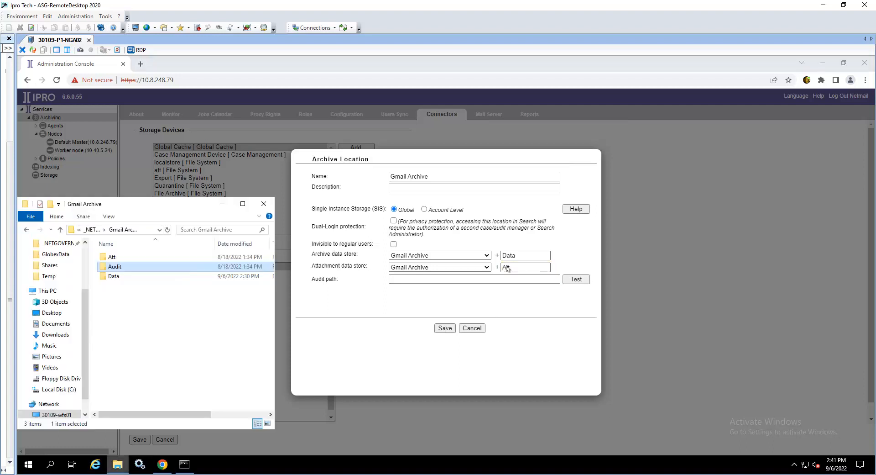
key(Return)
click(148, 230)
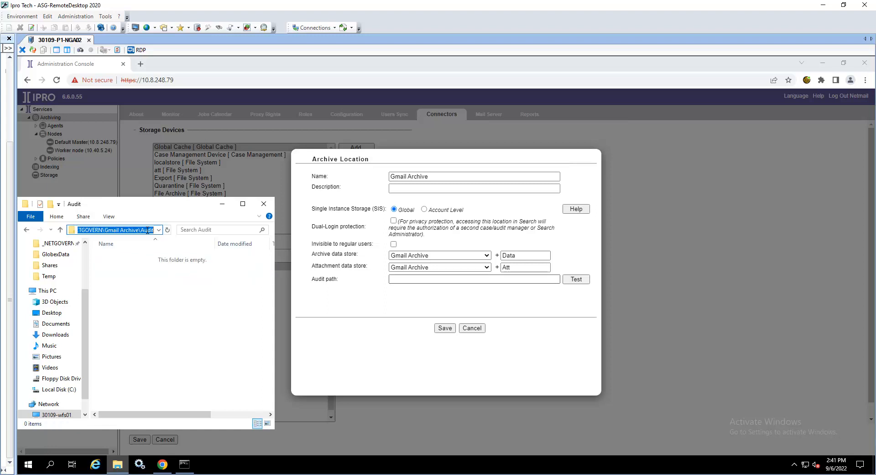
click(417, 280)
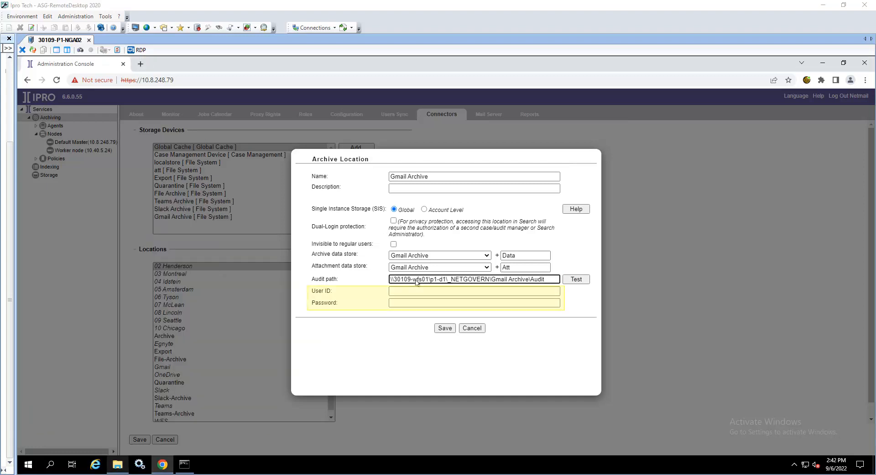
Paste the service account login as the User ID and paste the account password
click(400, 294)
key(ctrl+v)
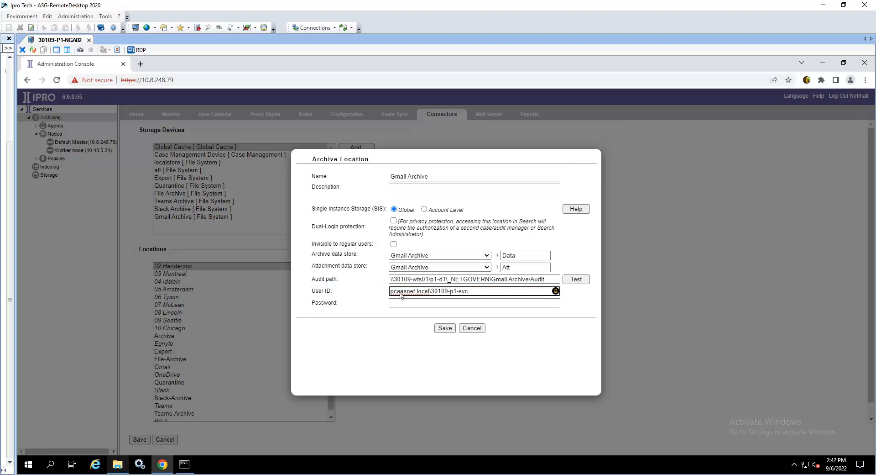
click(426, 303)
key(ctrl+v)
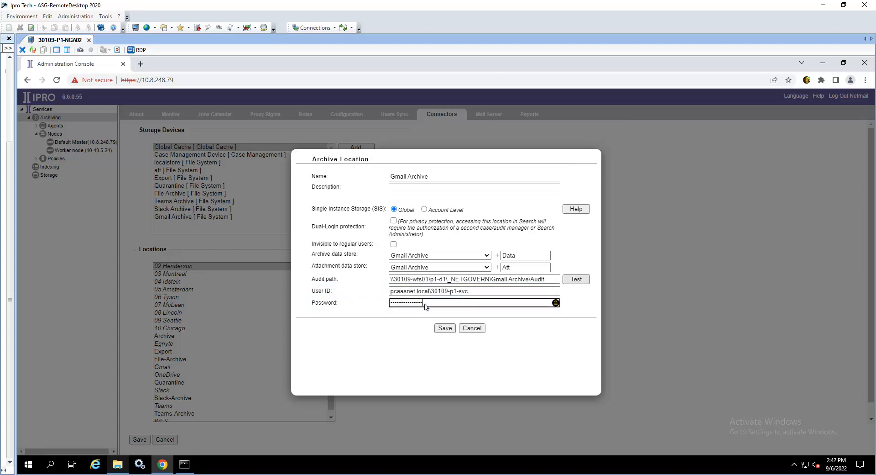
Test the audit path, dismiss the result, and save the new location and the connector configuration
click(576, 280)
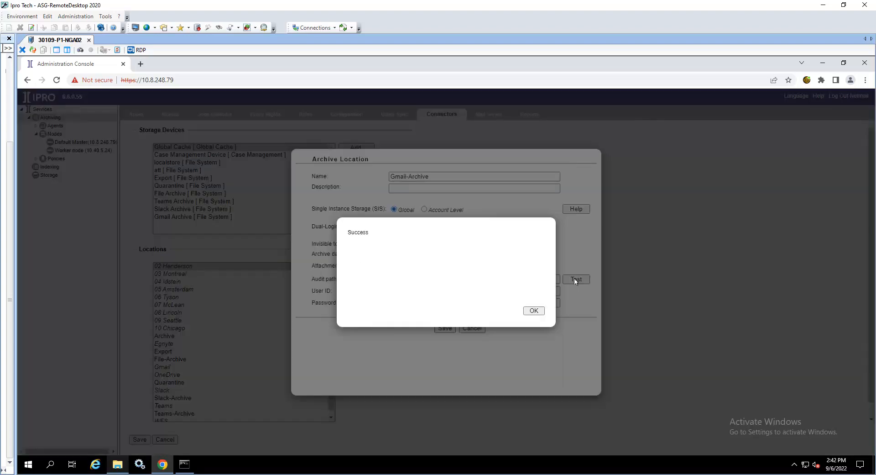
click(534, 311)
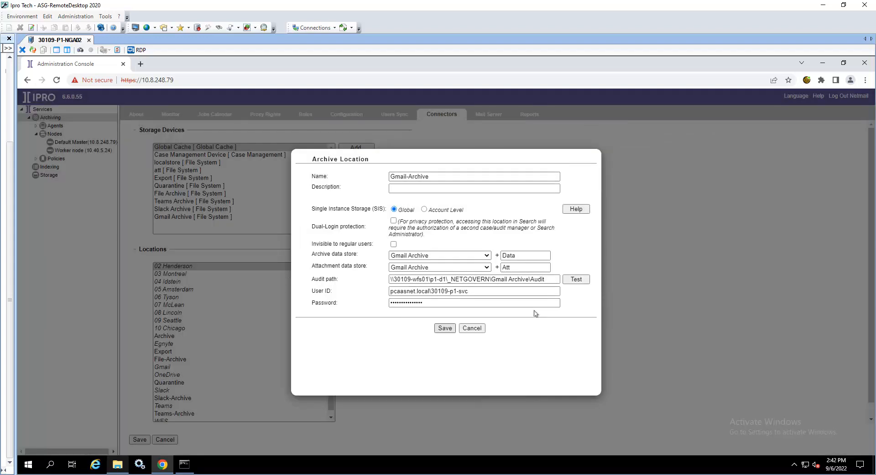
click(443, 328)
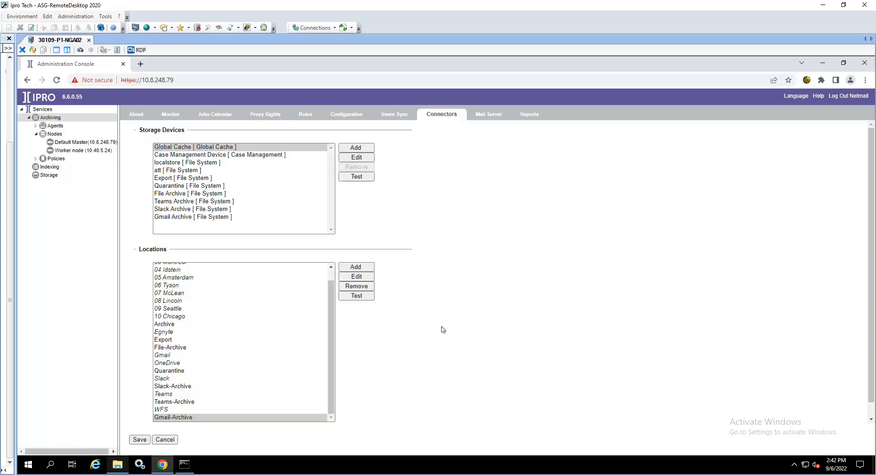
click(136, 439)
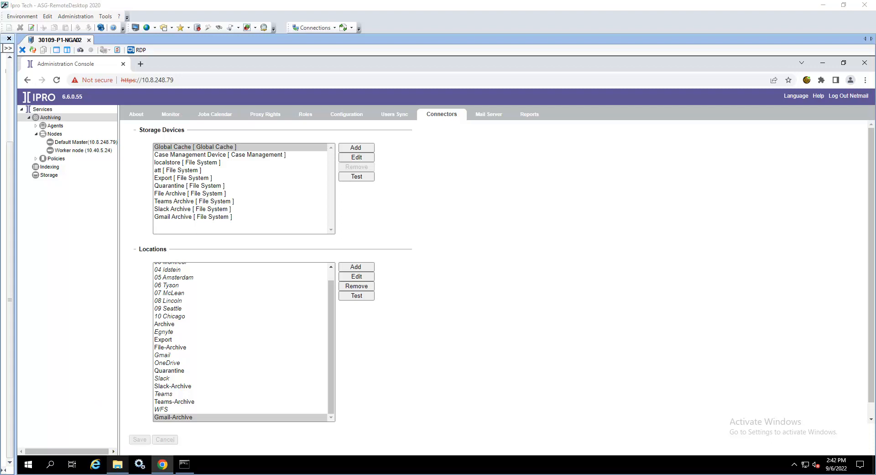